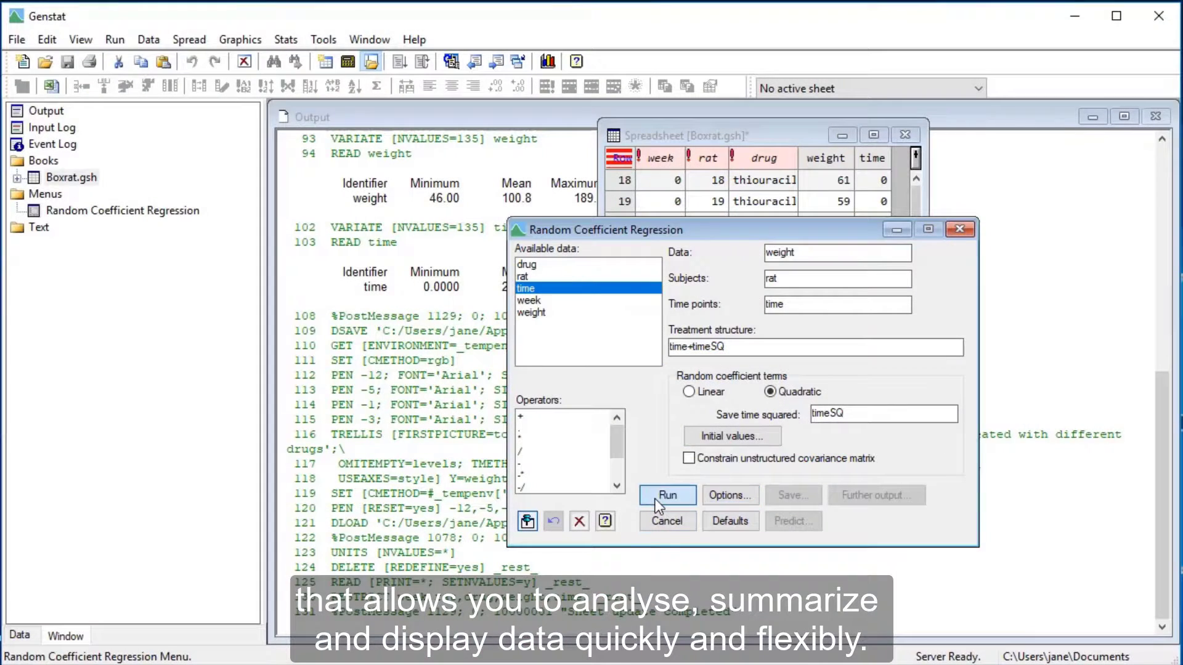
# Run the weight regression, then draw the ph GGE biplot with environment scores linked to the origin.
pyautogui.click(657, 503)
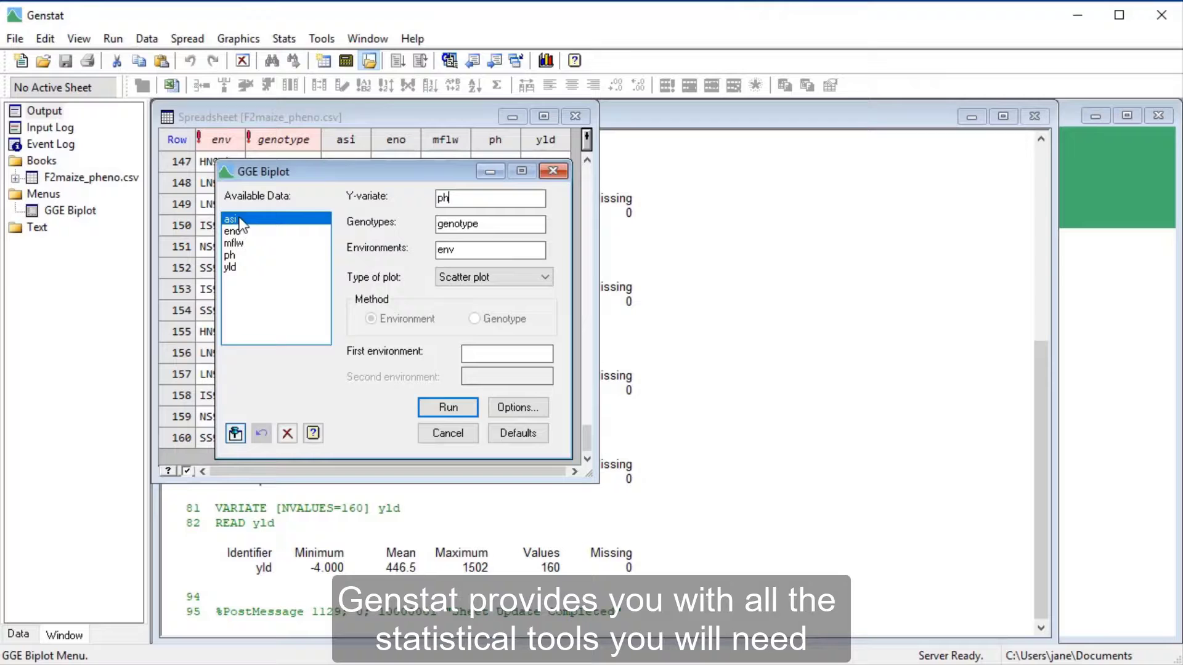
pyautogui.click(508, 411)
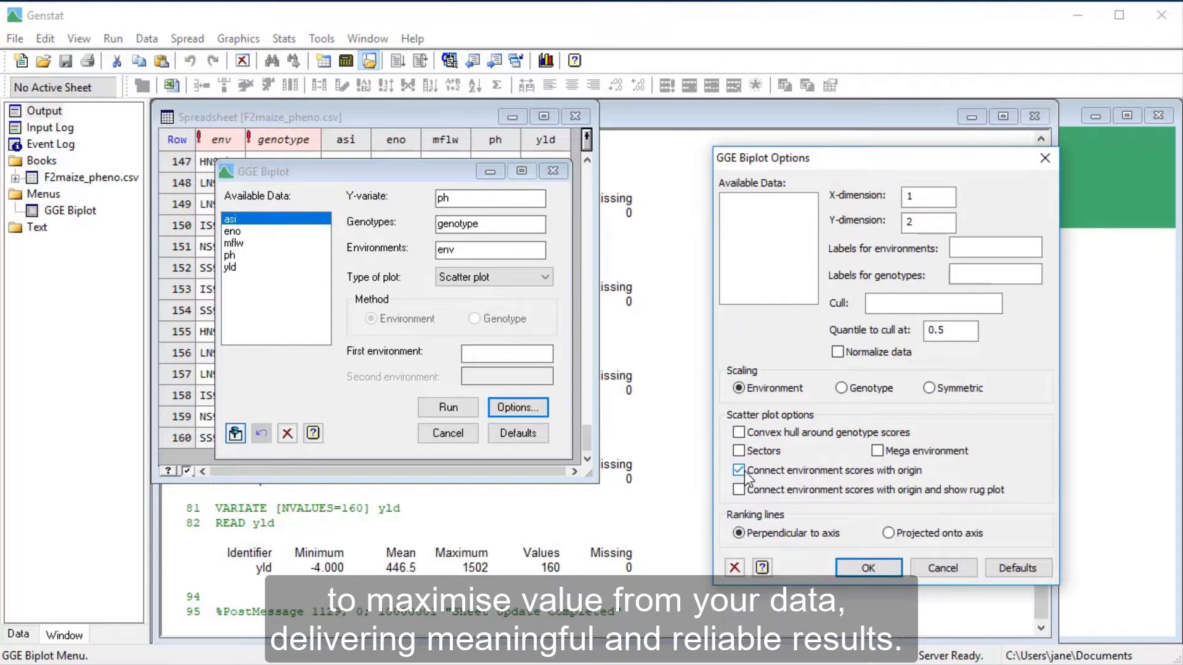
pyautogui.click(857, 573)
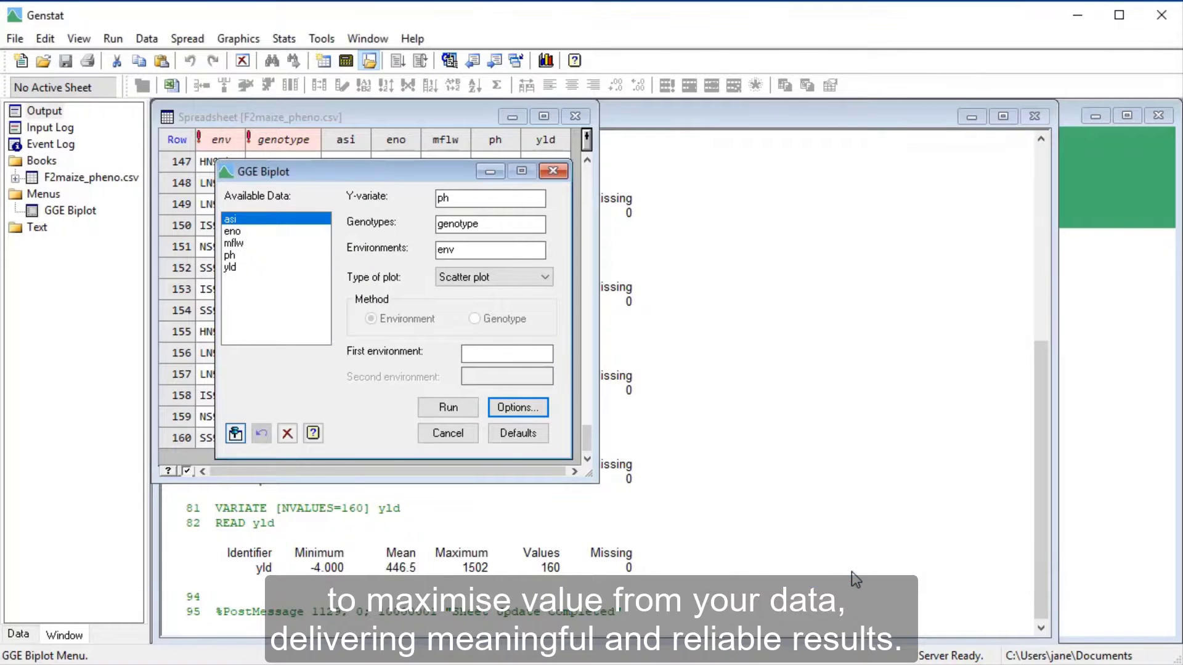
pyautogui.click(469, 407)
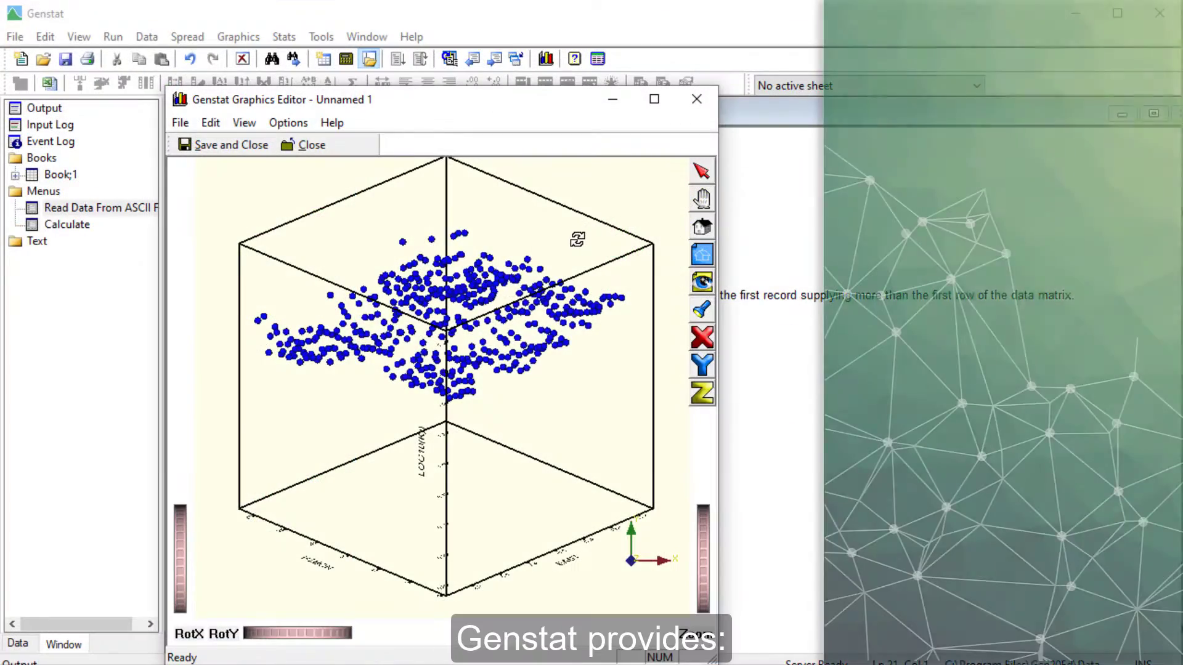
pyautogui.moveTo(577, 234); pyautogui.dragTo(422, 232)
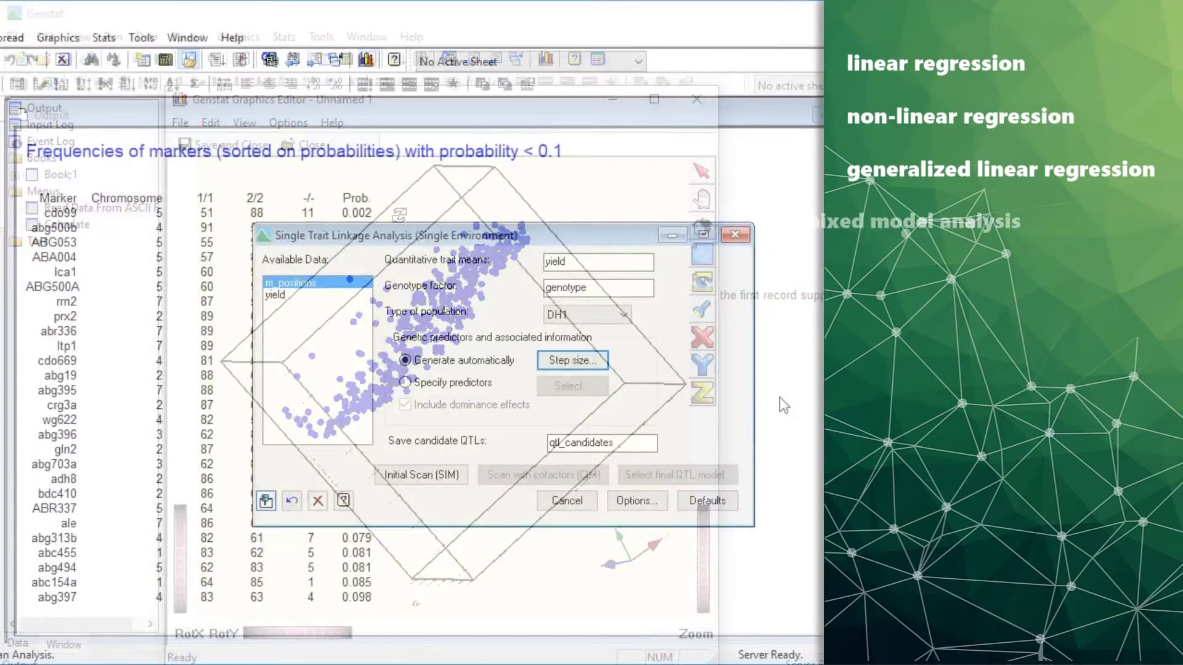
# Run the initial QTL scan, then compute design power for difference 2, residual MS 0.5, two-sided.
pyautogui.click(458, 480)
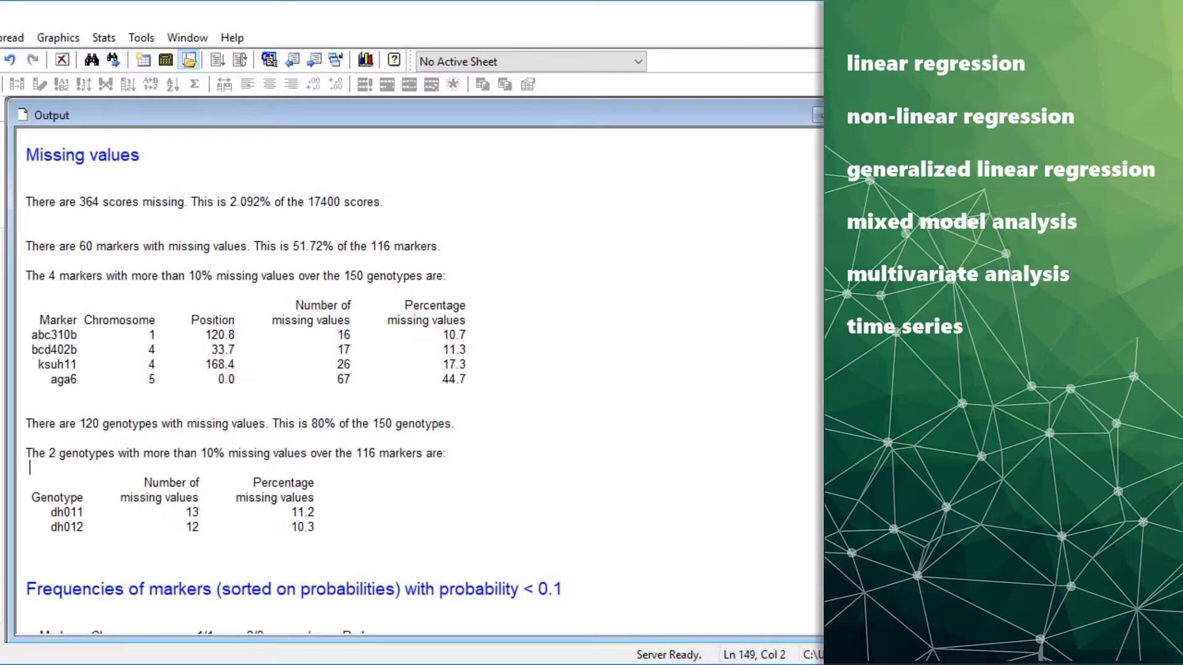
pyautogui.scroll(-20, 400, 382)
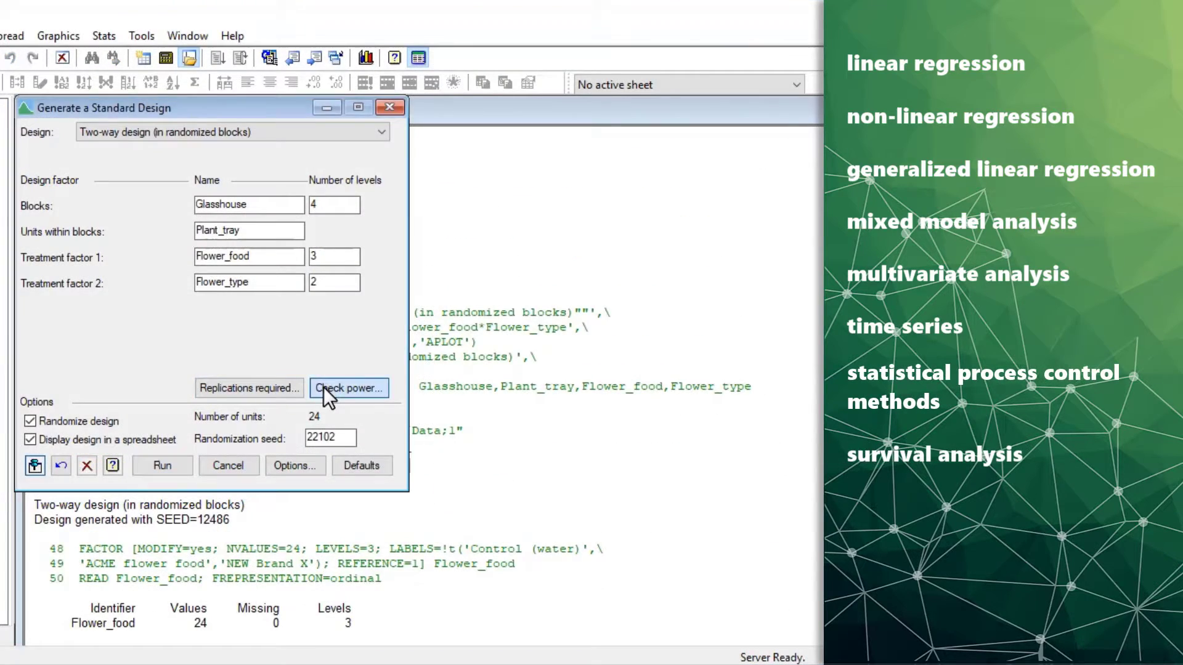
pyautogui.click(323, 388)
pyautogui.write('2')
pyautogui.press('Tab')
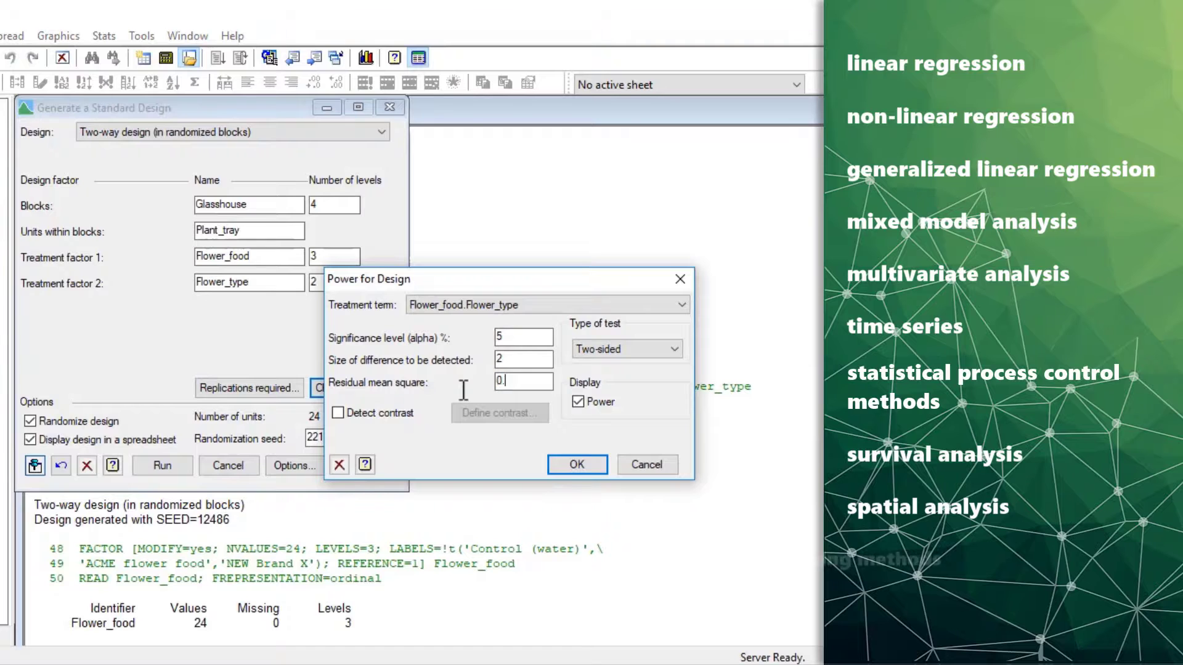
pyautogui.click(608, 349)
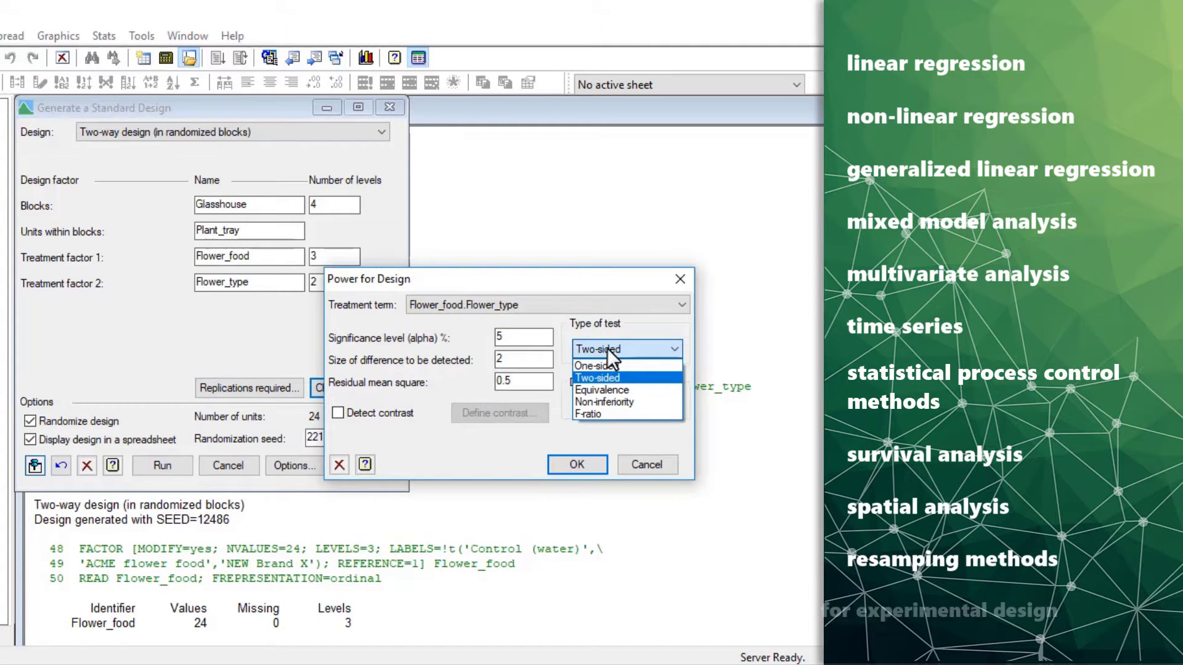
pyautogui.click(610, 374)
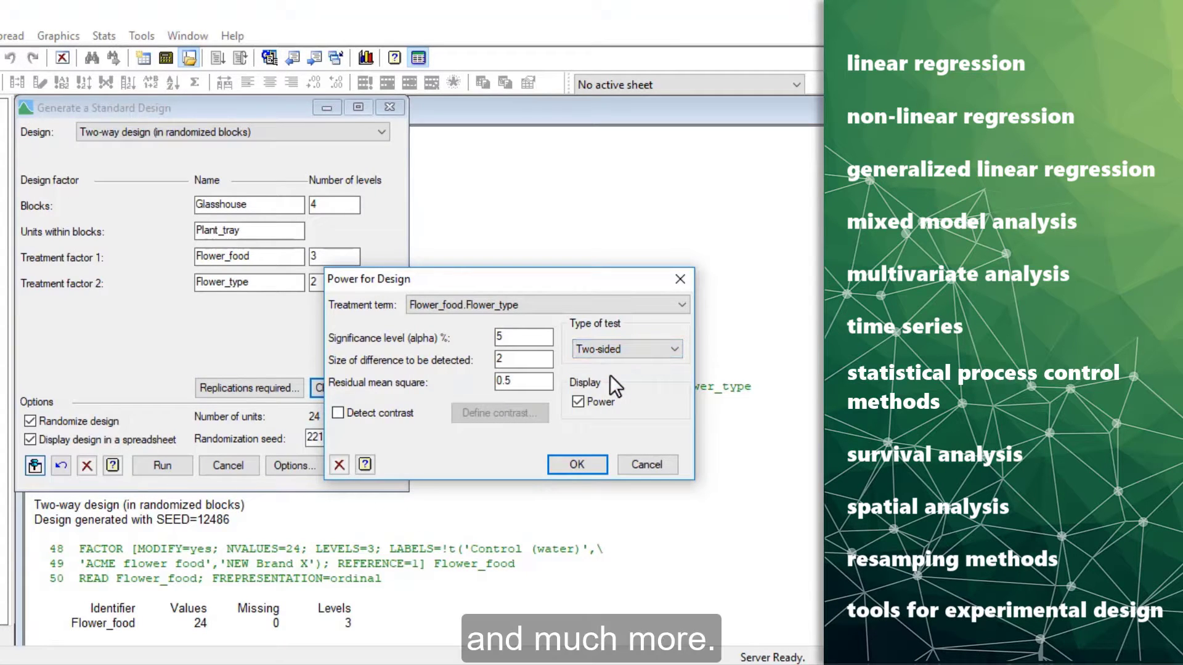
pyautogui.click(588, 465)
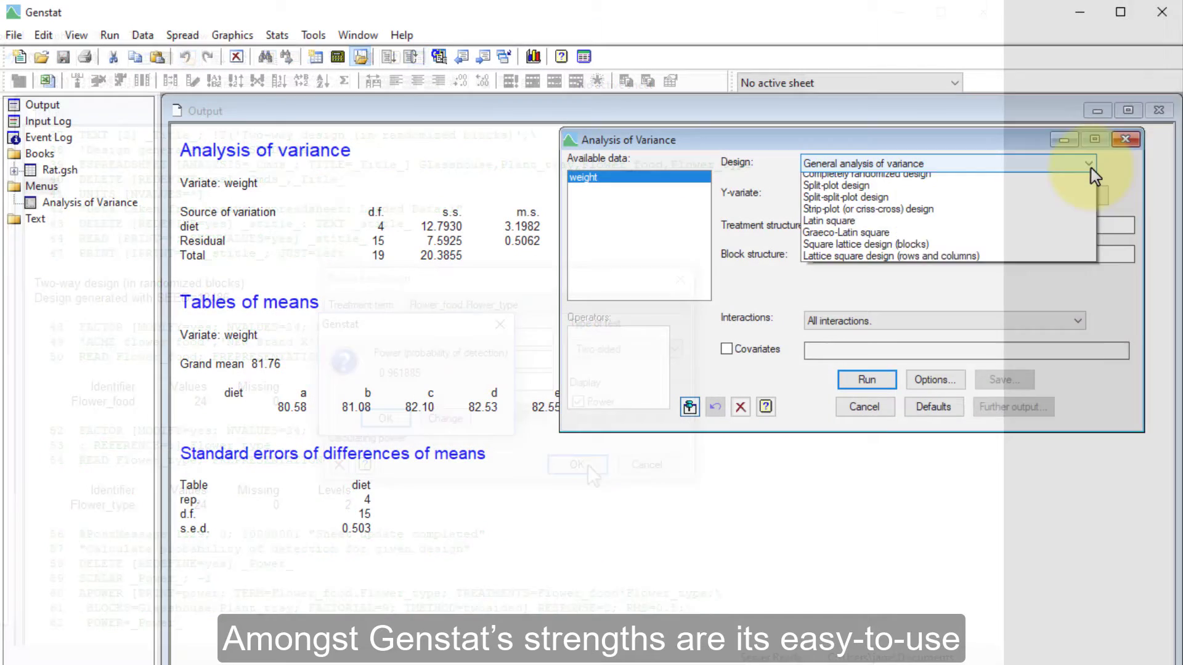
# Run a one-way ANOVA with weight as response and diet as treatment, using two polynomial contrasts.
pyautogui.click(1064, 188)
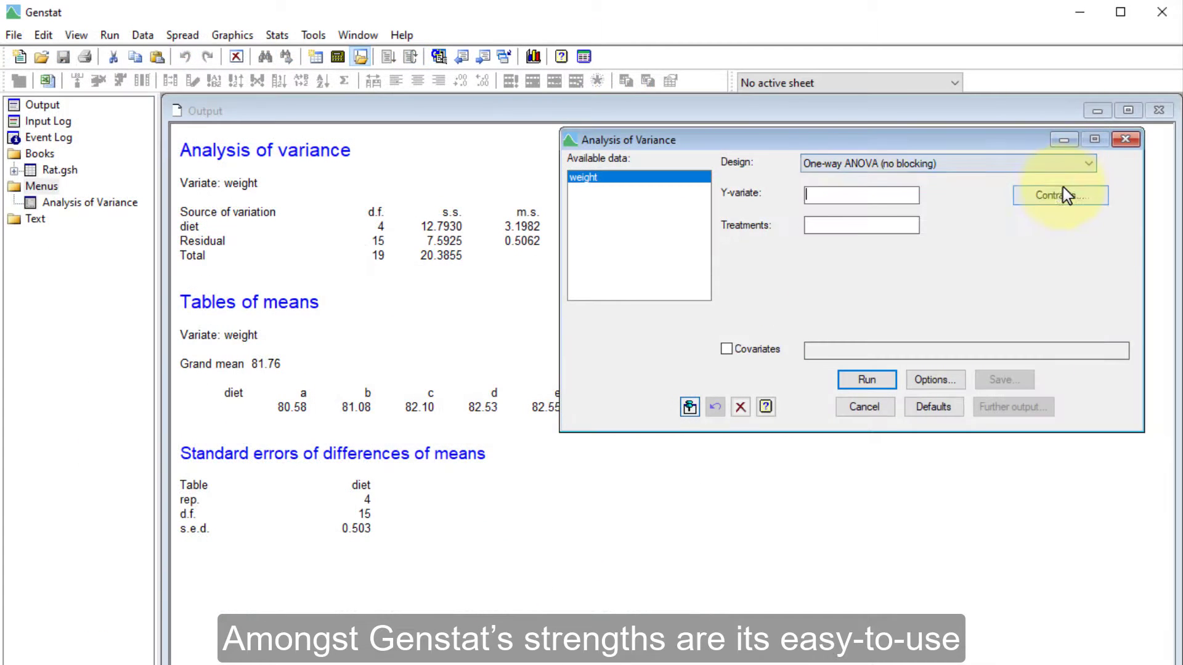
pyautogui.doubleClick(688, 180)
pyautogui.doubleClick(681, 178)
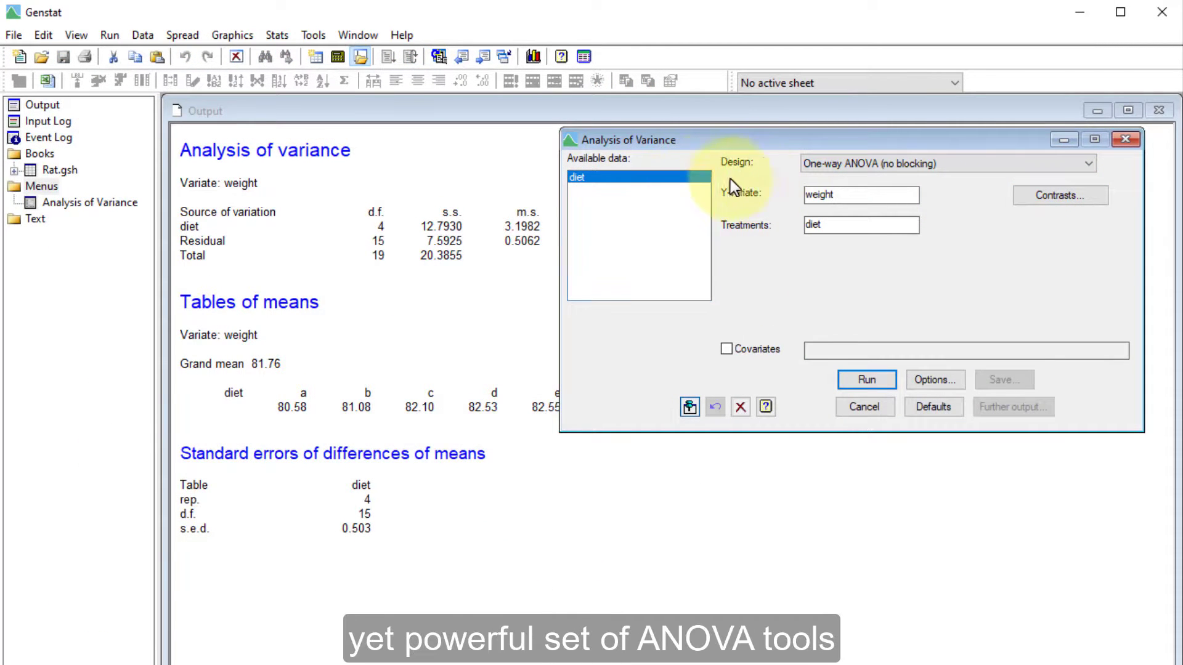
pyautogui.click(1075, 197)
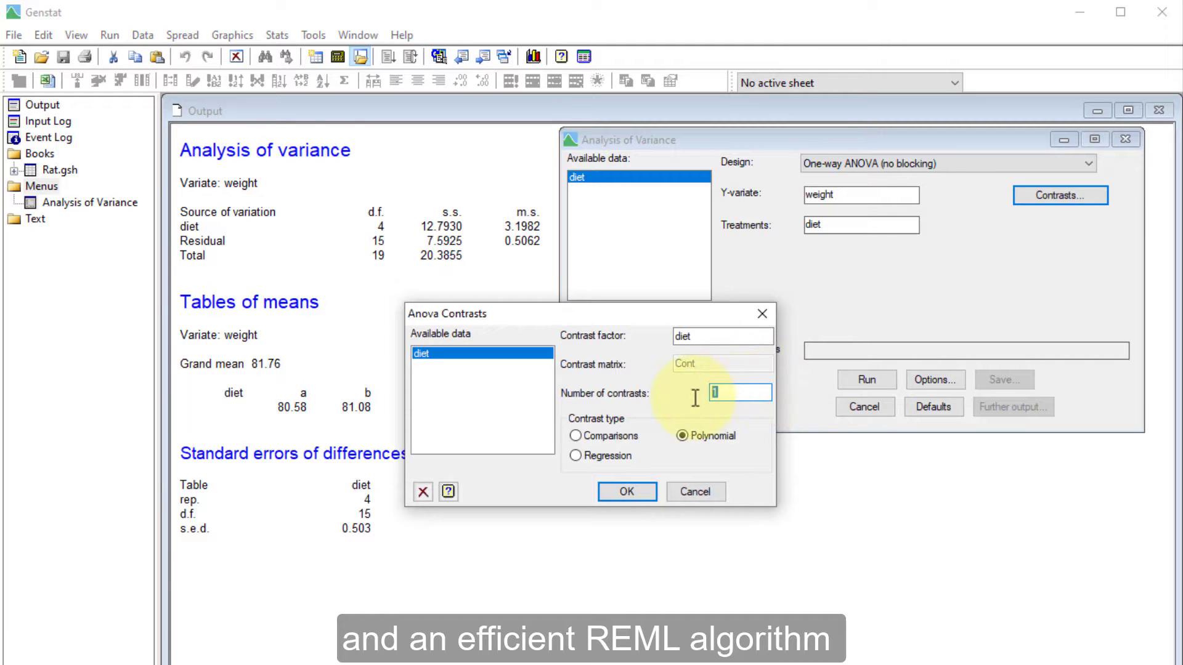
pyautogui.click(641, 489)
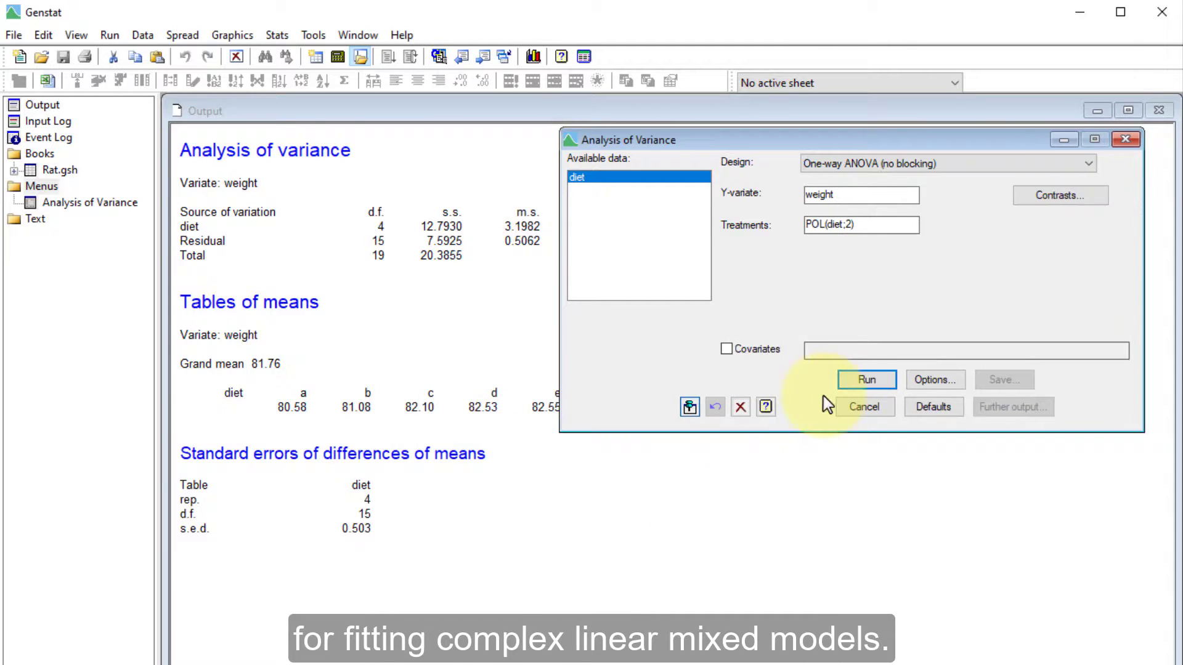
pyautogui.click(851, 383)
pyautogui.scroll(-5, 672, 382)
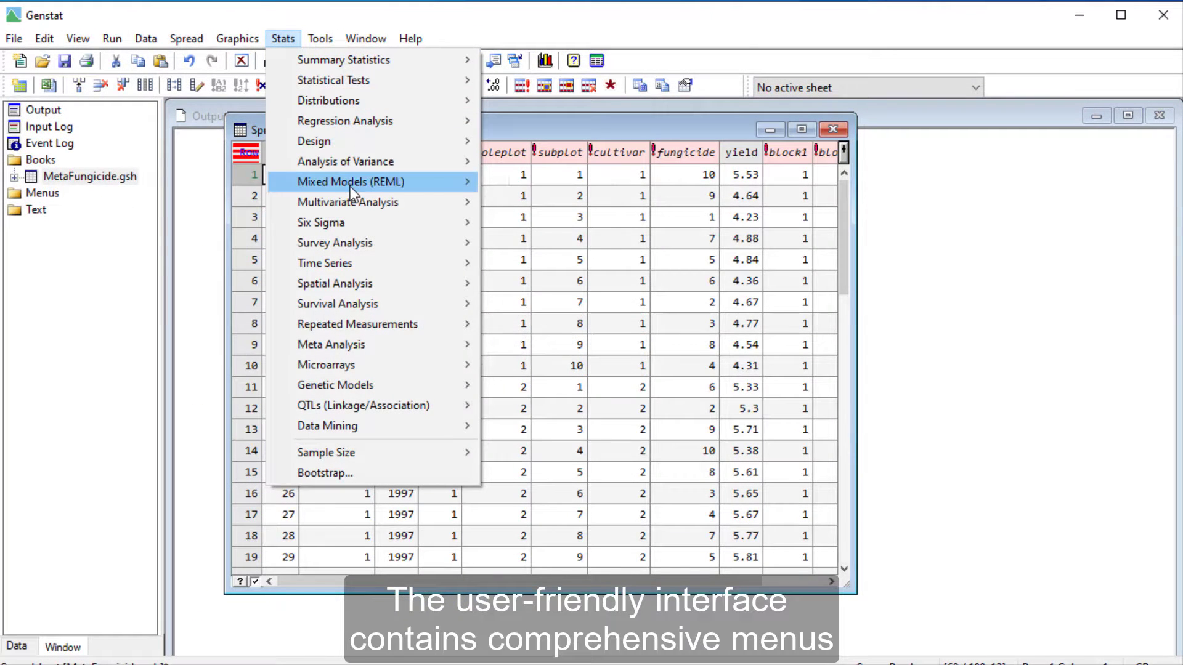
# Fit the REML model of yield with cultivar*fungicide fixed and block/wholeplot/subplot random.
pyautogui.moveTo(406, 180)
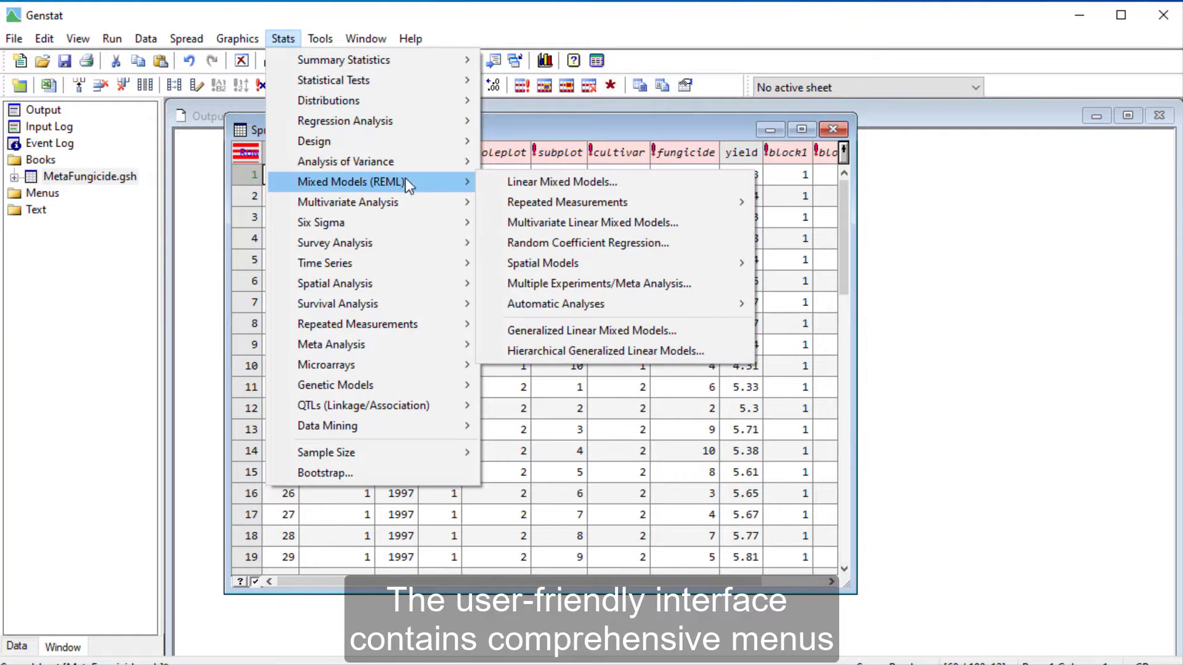
pyautogui.click(487, 183)
pyautogui.click(458, 443)
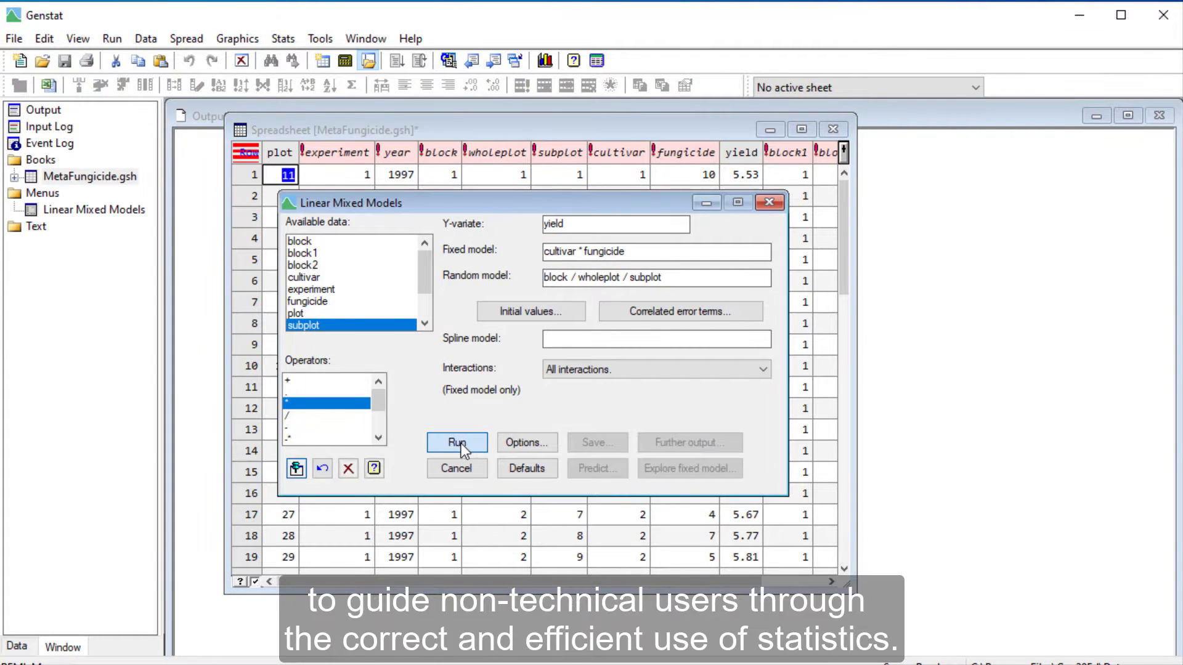
pyautogui.scroll(4, 463, 439)
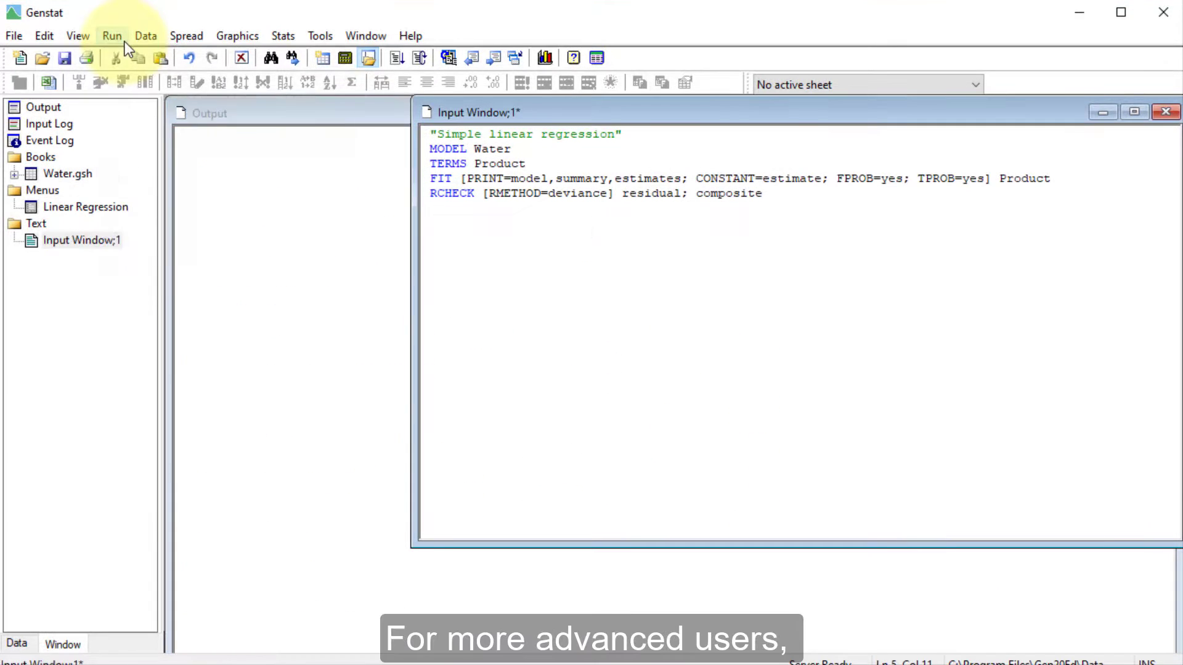
# Submit the whole Water regression script, then the selected LOG10 calculation lines.
pyautogui.click(114, 37)
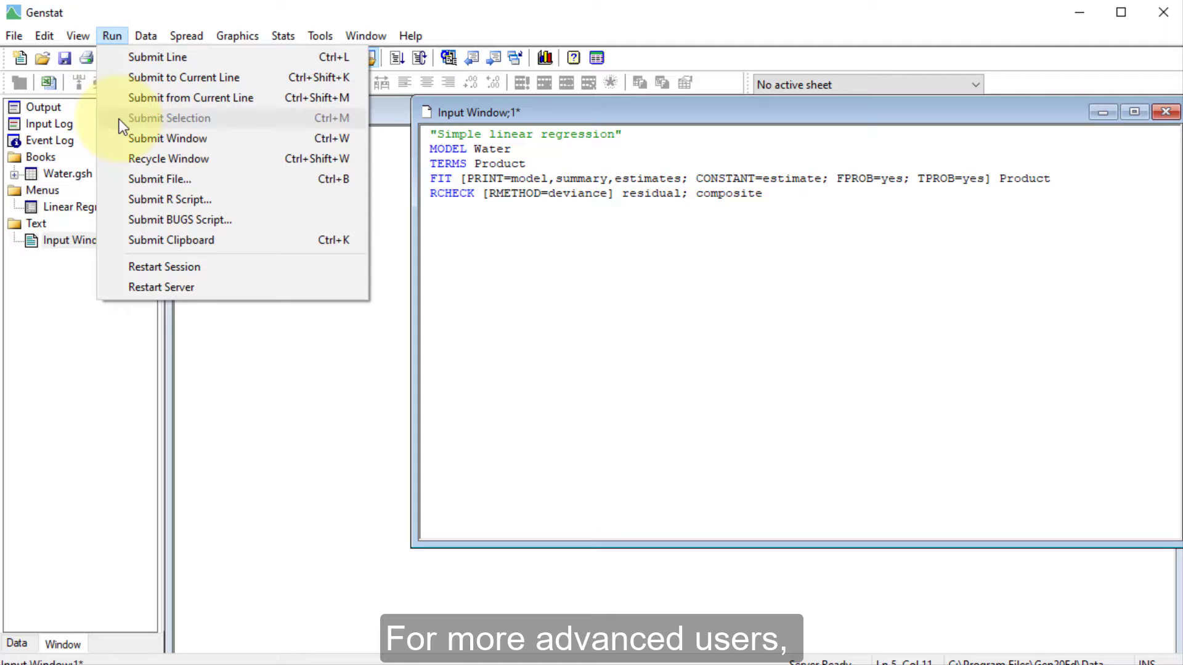
pyautogui.click(114, 137)
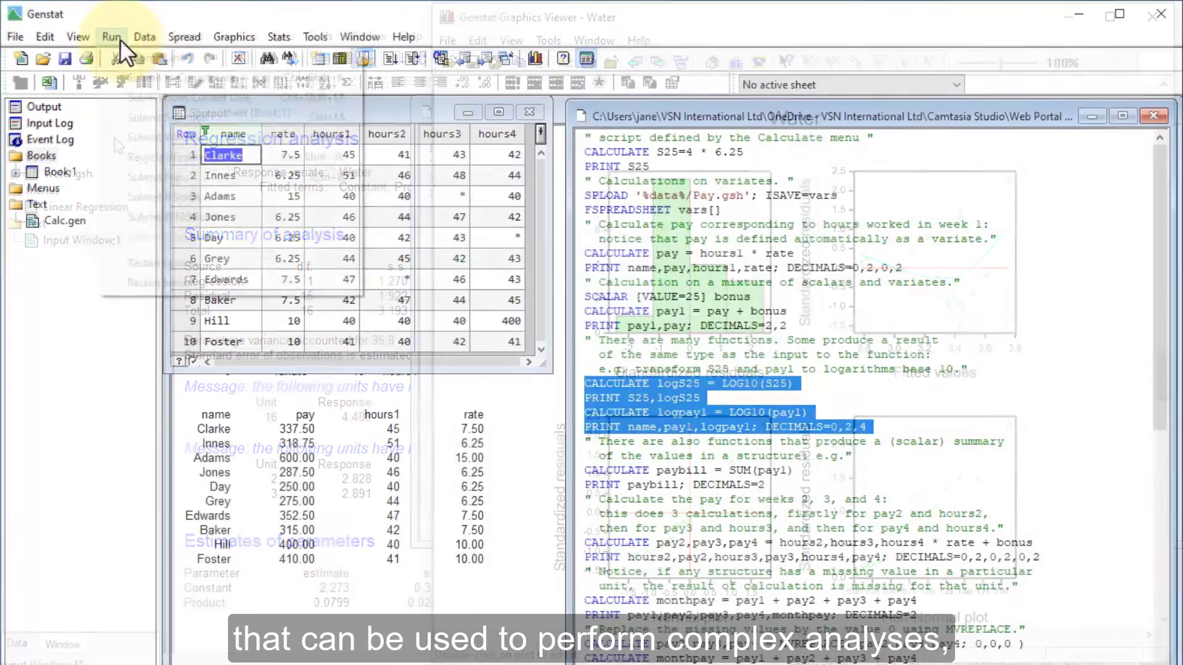
pyautogui.click(117, 39)
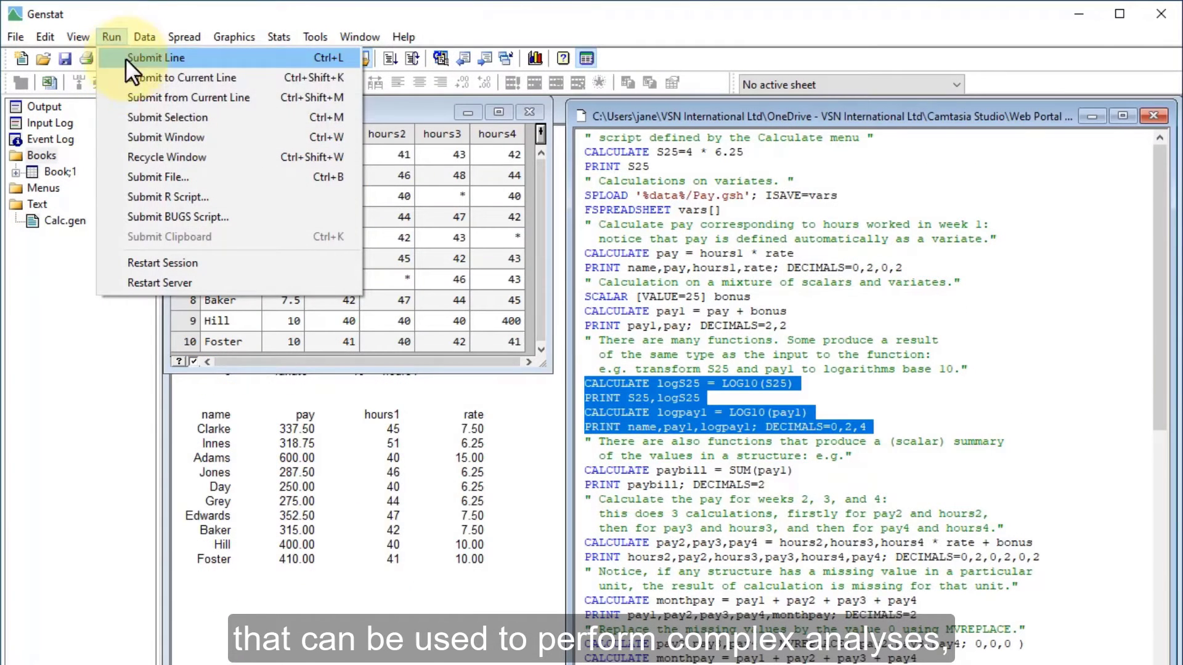
pyautogui.click(106, 116)
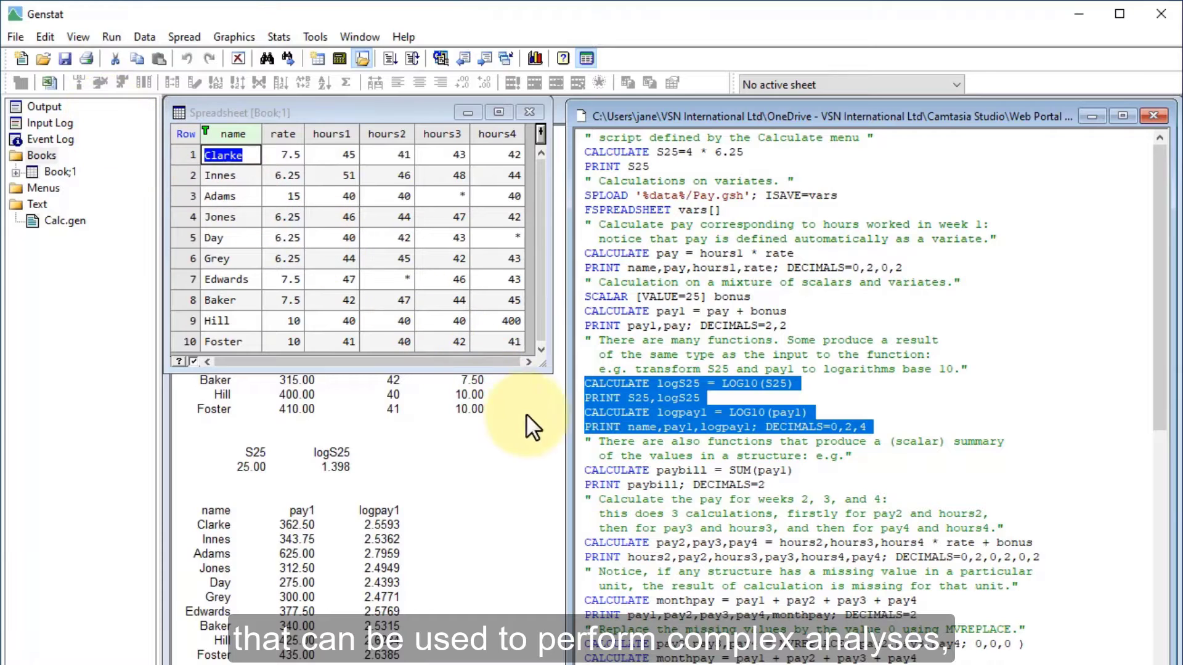
# Select the paybill calculation and print lines and submit them to get the paybill total.
pyautogui.tripleClick(585, 470)
pyautogui.moveTo(585, 481); pyautogui.dragTo(573, 481)
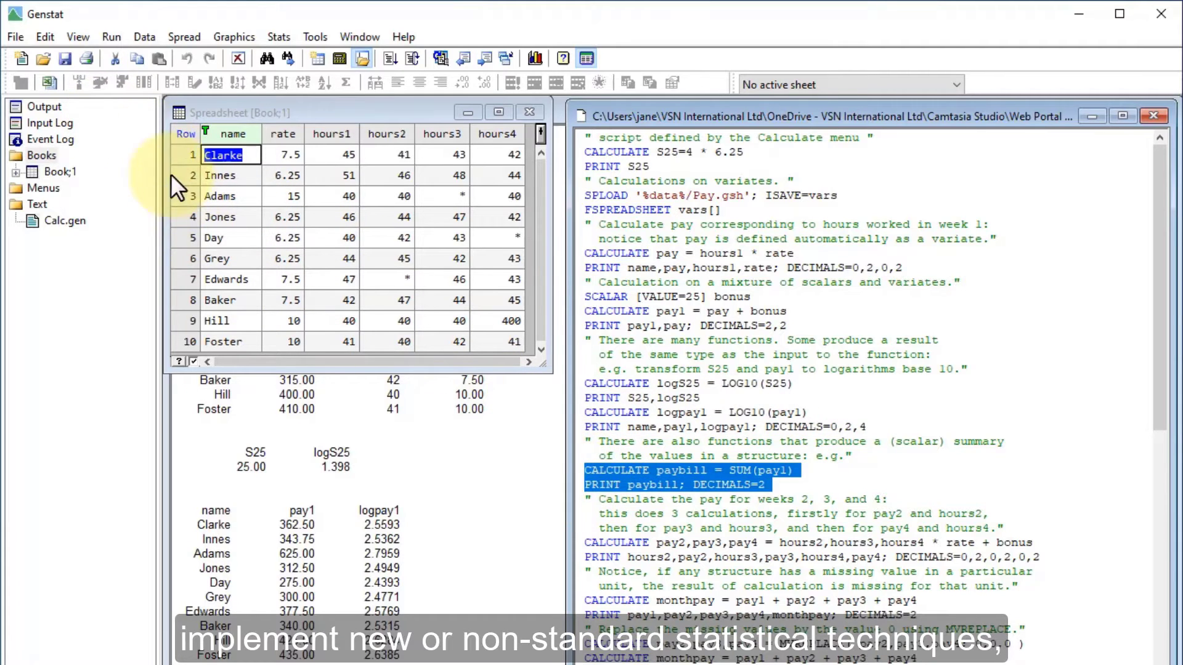
pyautogui.click(112, 38)
pyautogui.click(116, 120)
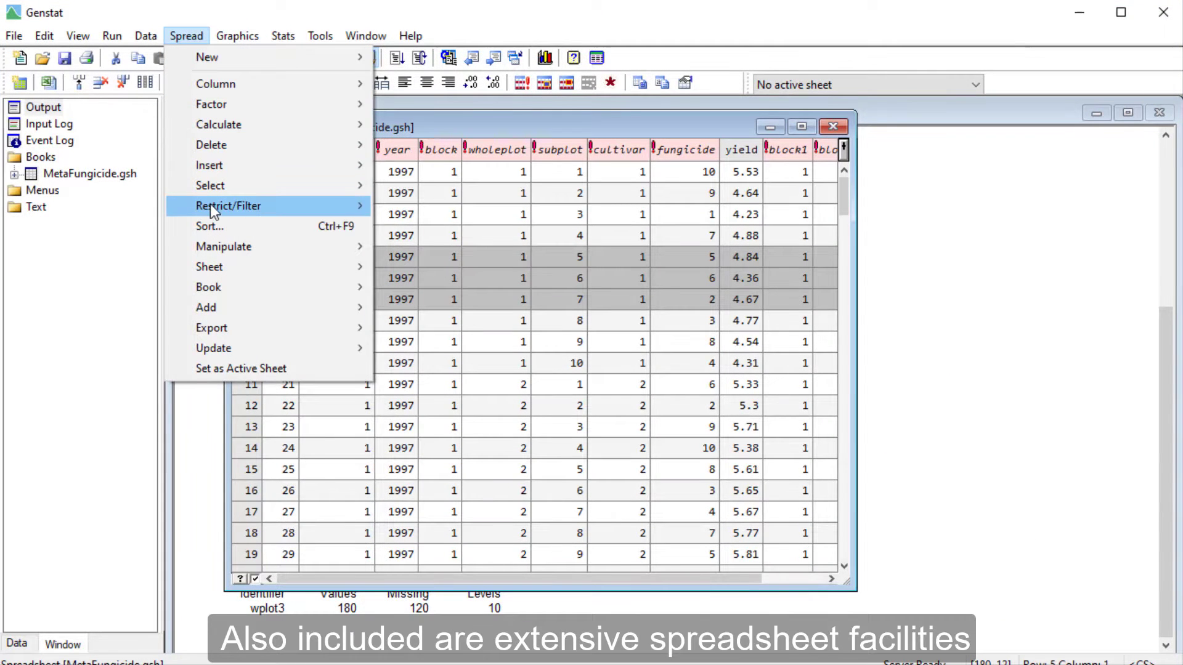
# Browse the Restrict/Filter Selected Rows options, then view the weight-by-diet ANOVA output.
pyautogui.moveTo(210, 206)
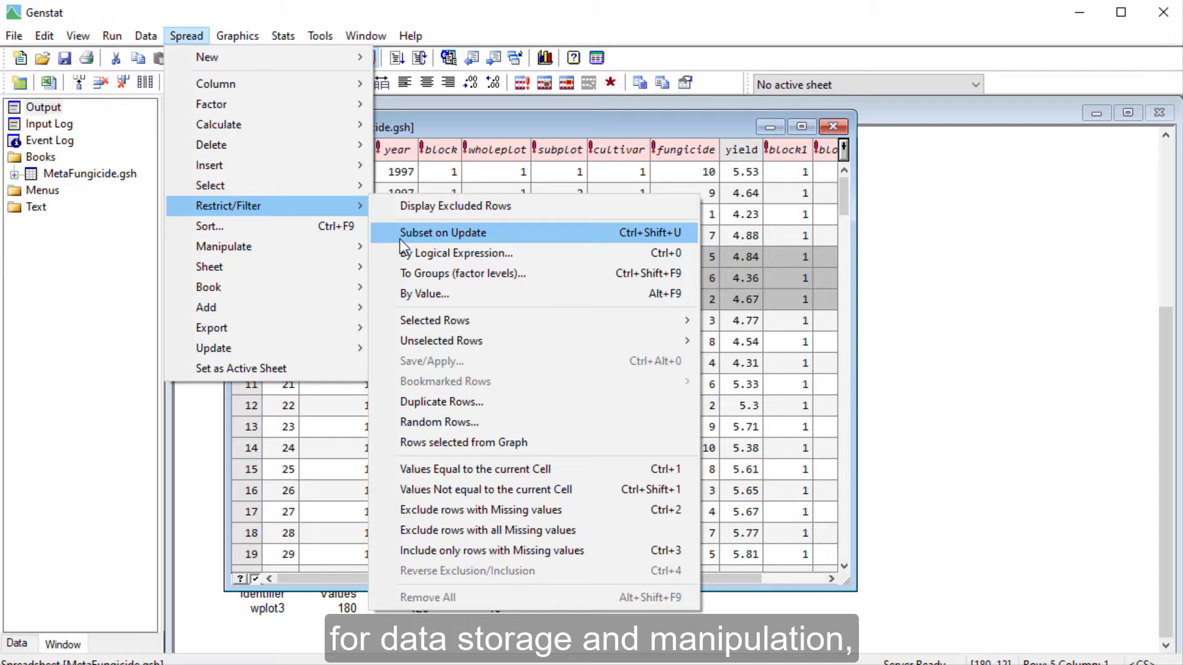
pyautogui.moveTo(406, 317)
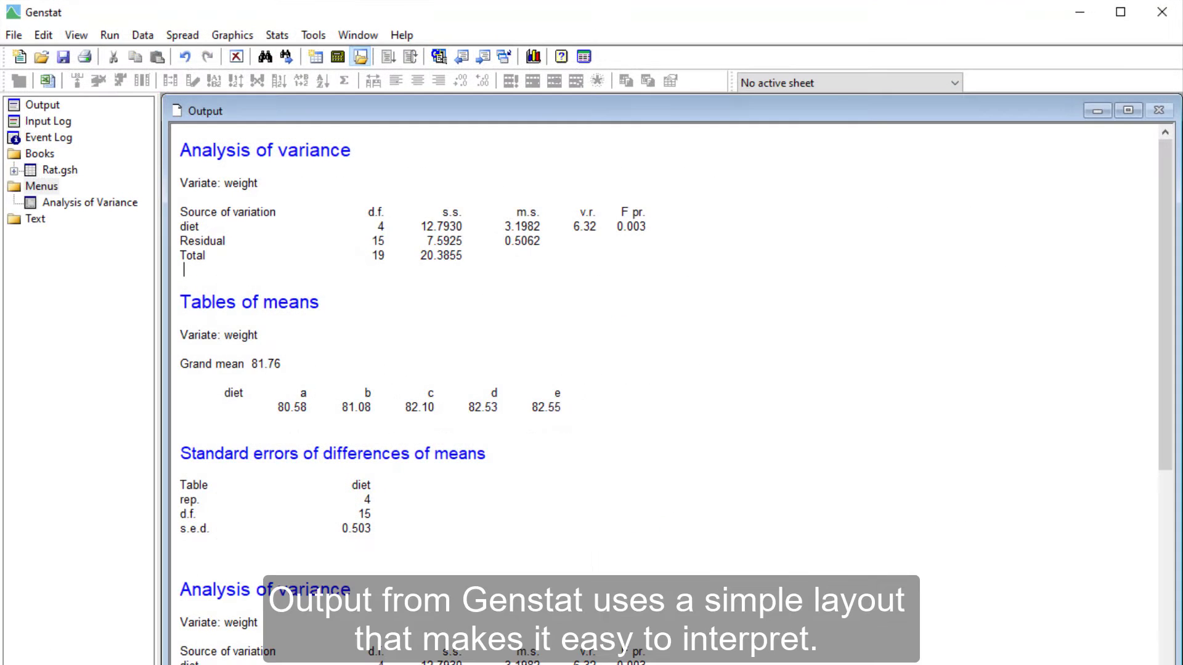
# Run the one-way ANOVA on the Chinese-labelled data.
pyautogui.scroll(-6, 672, 395)
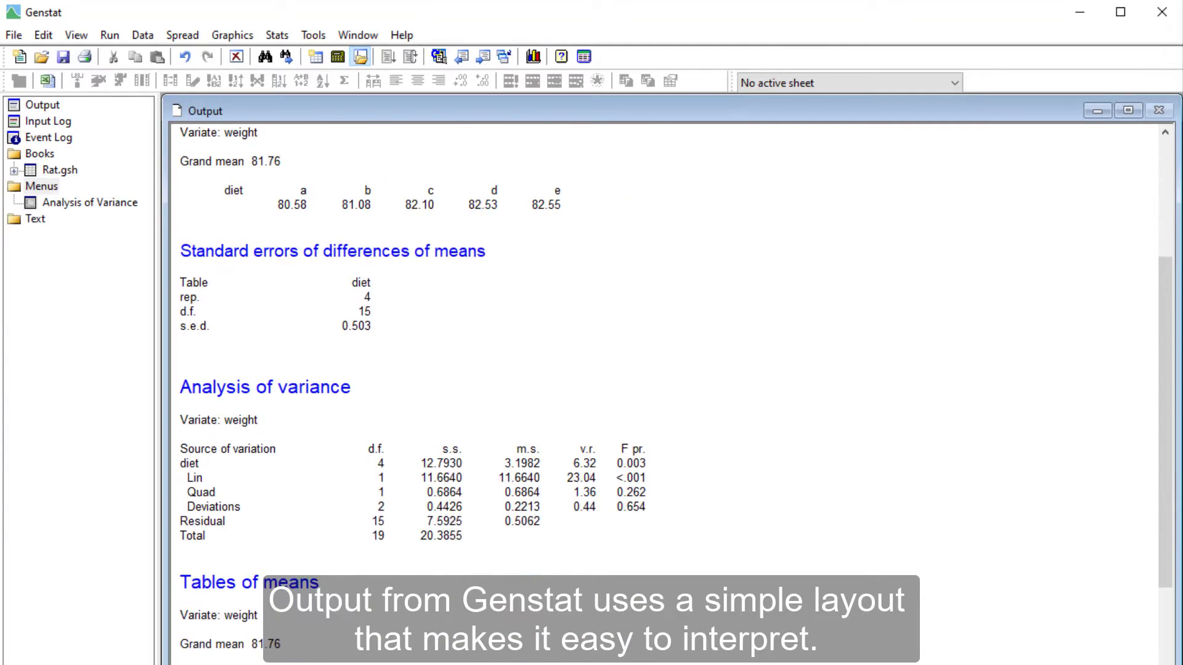
pyautogui.scroll(-2, 676, 394)
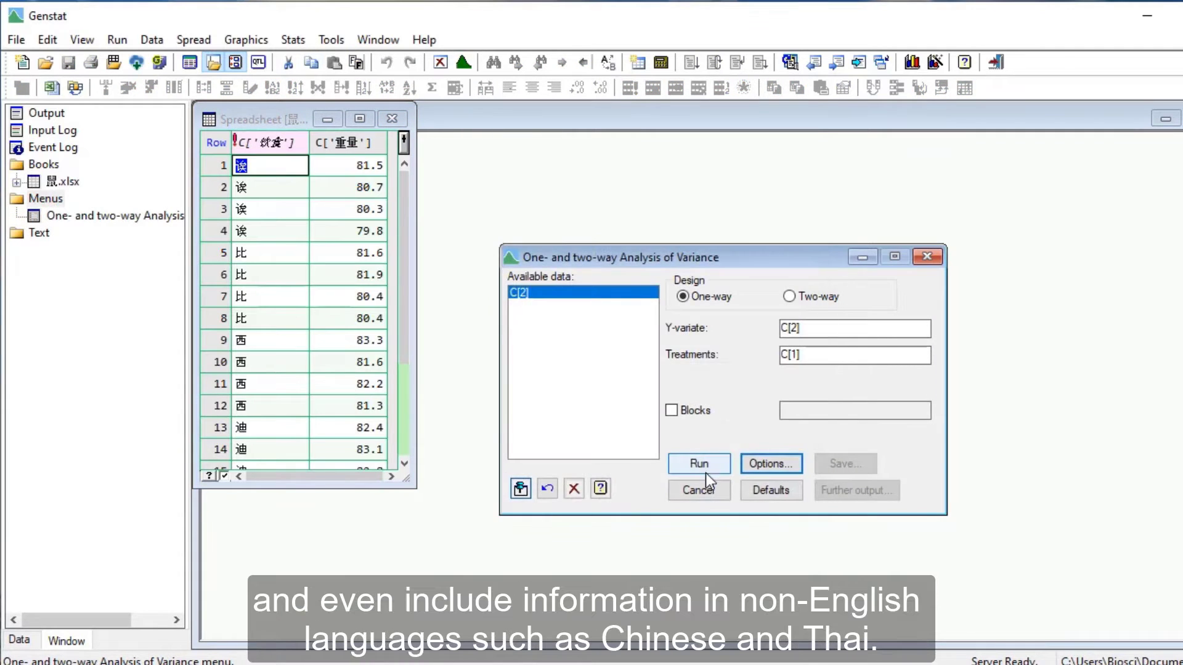
pyautogui.click(706, 473)
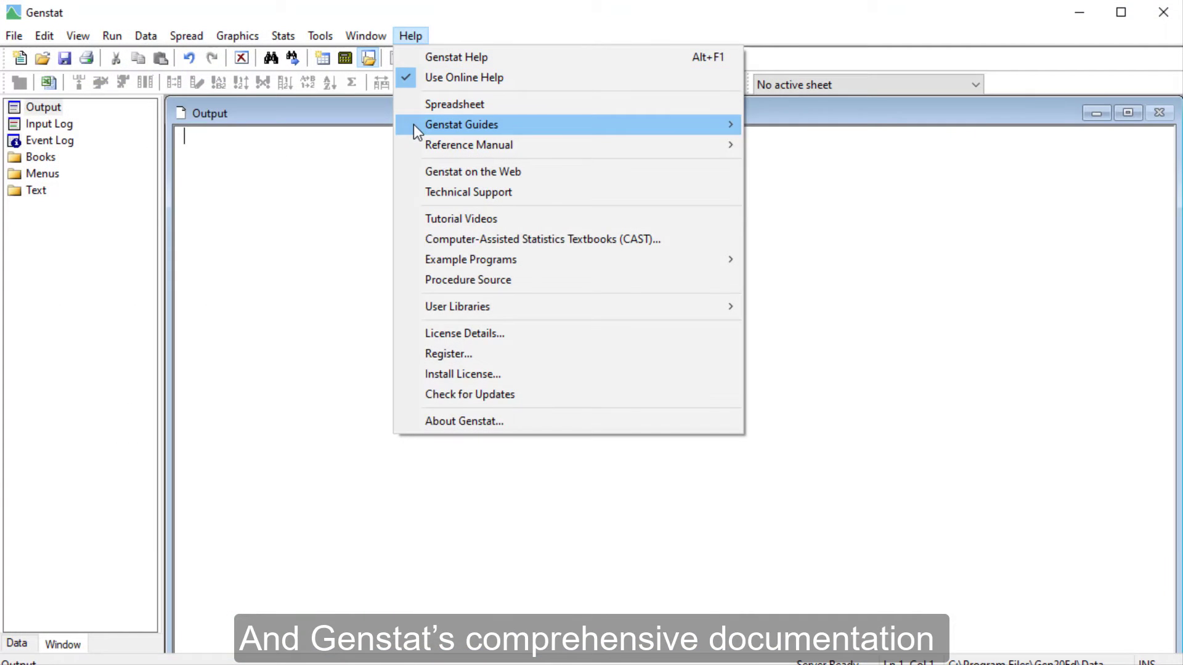
# Open Genstat's online tutorial videos page in the web browser.
pyautogui.moveTo(413, 125)
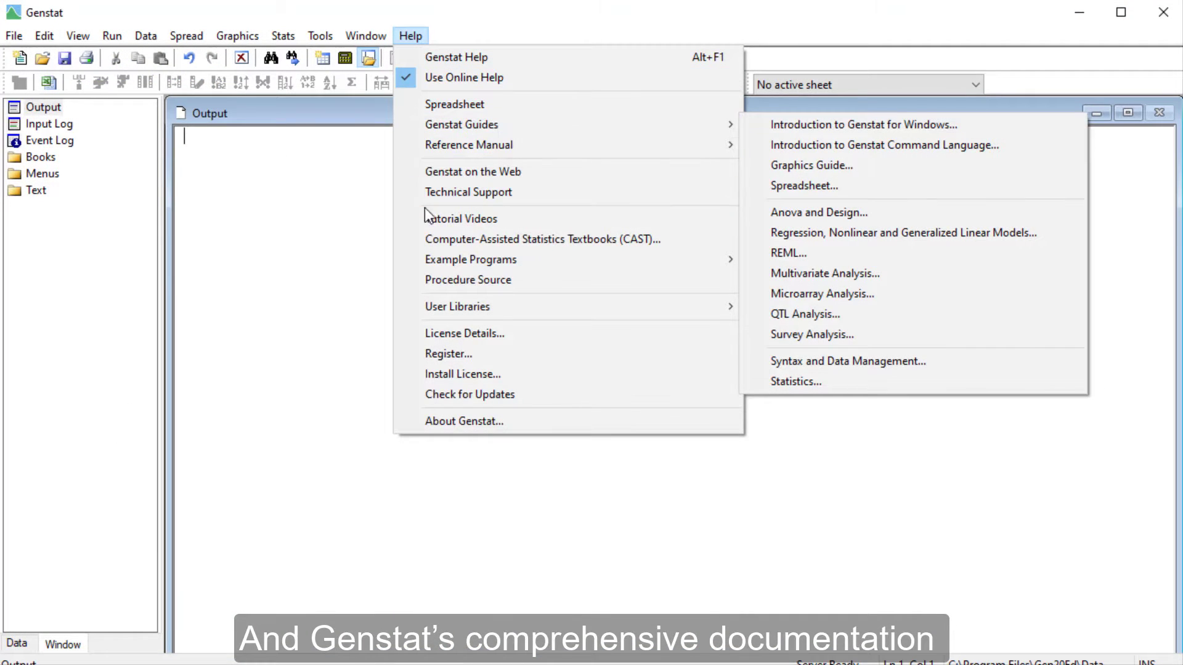
pyautogui.click(419, 218)
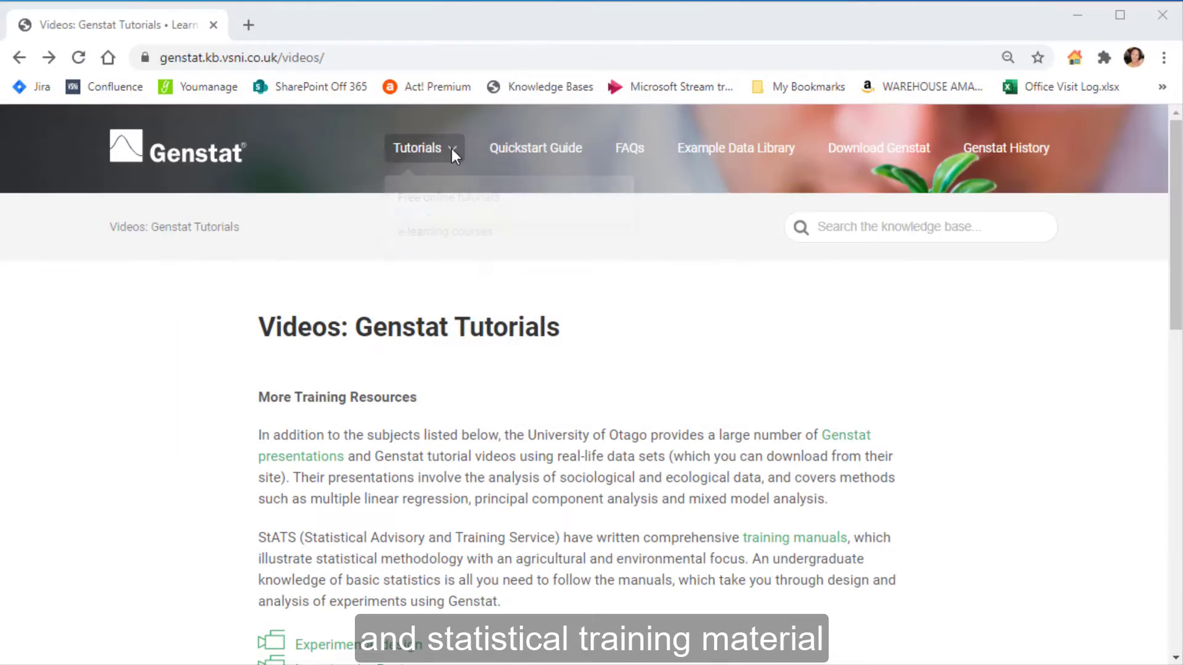
pyautogui.moveTo(452, 157)
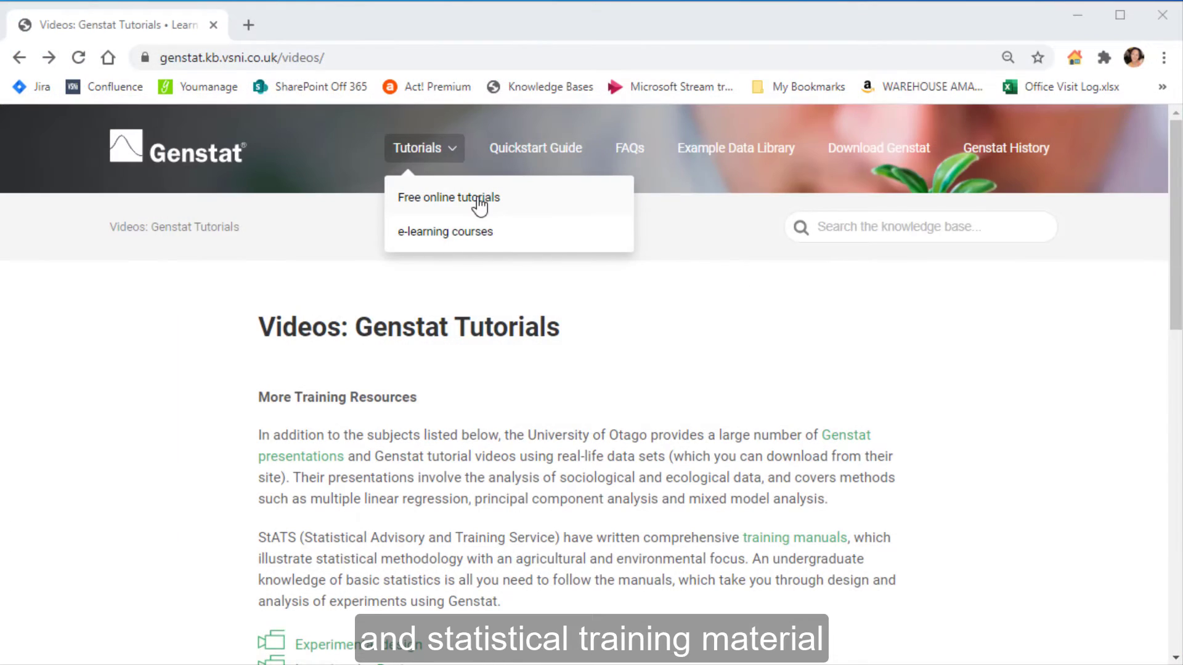